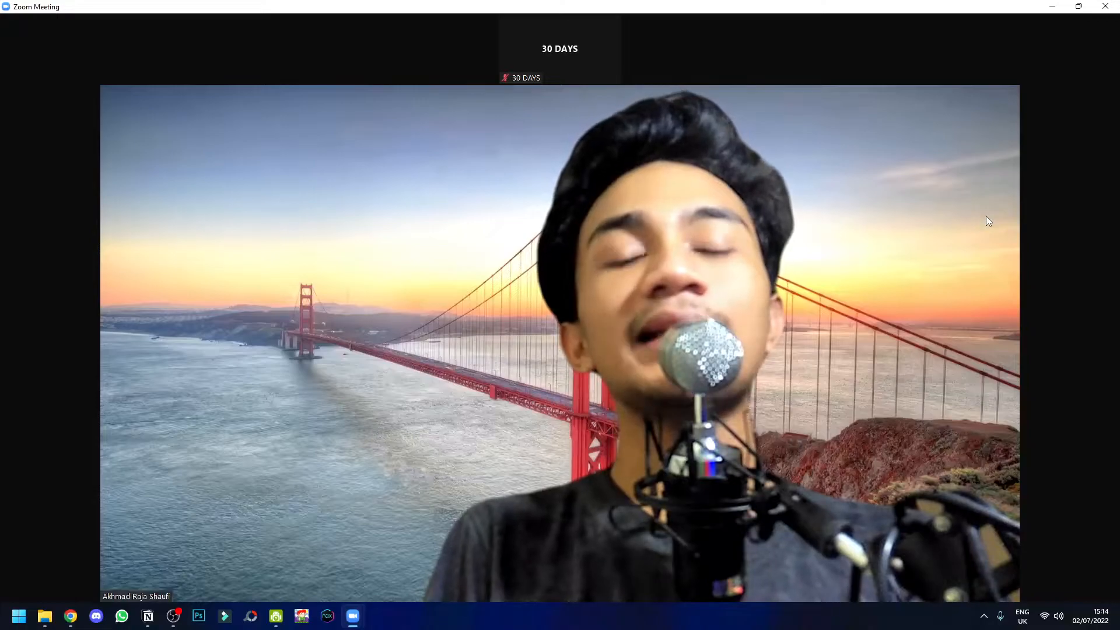
Check where Breakout Rooms appears among the additional meeting controls when the meeting window is reduced, and return the window to full size
{"action": "mouse_move", "coordinate": [988, 218]}
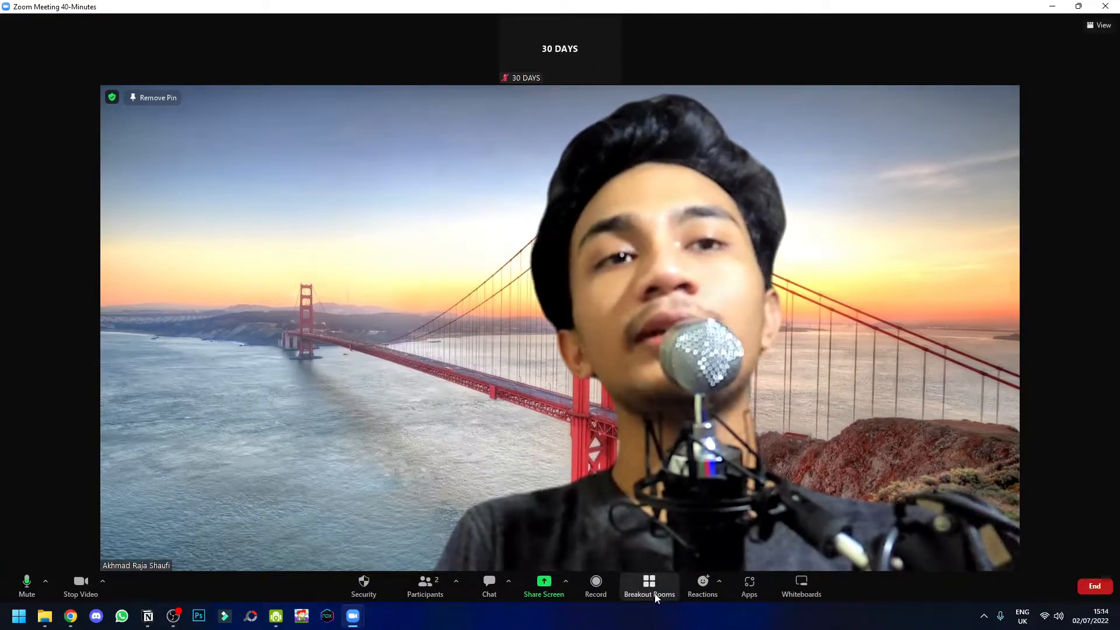
{"action": "left_click", "coordinate": [1079, 7]}
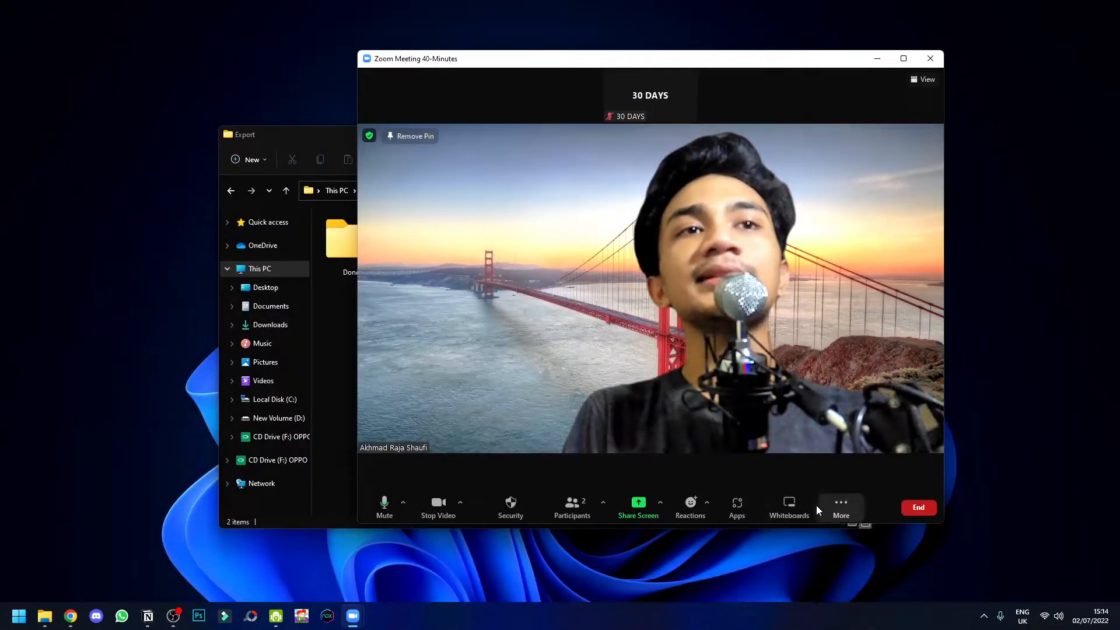
{"action": "left_click", "coordinate": [330, 360]}
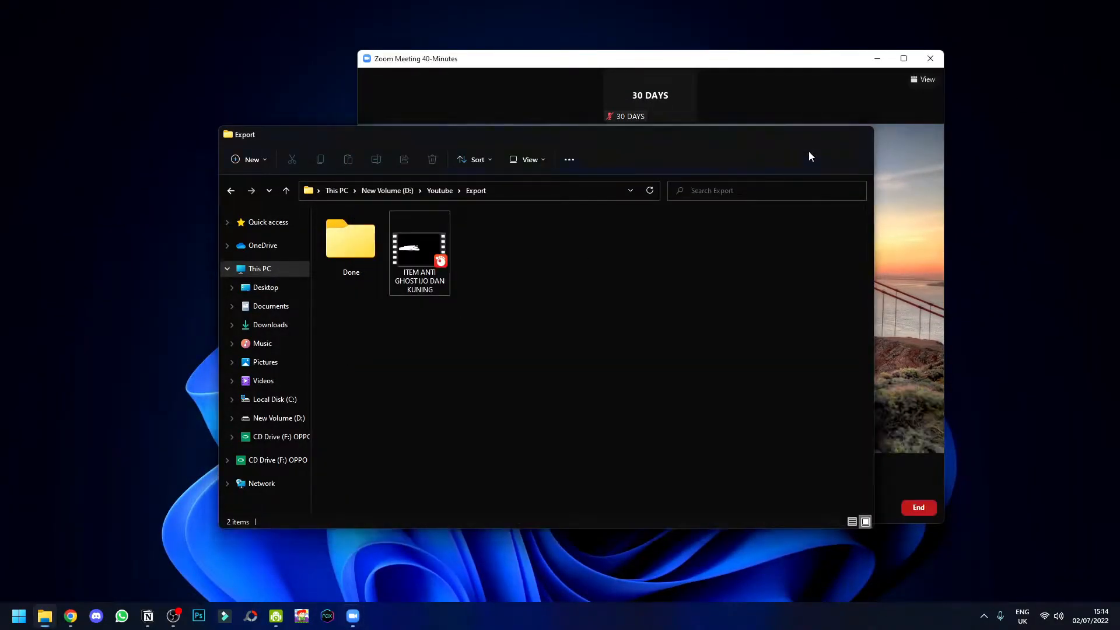
{"action": "left_click", "coordinate": [809, 144]}
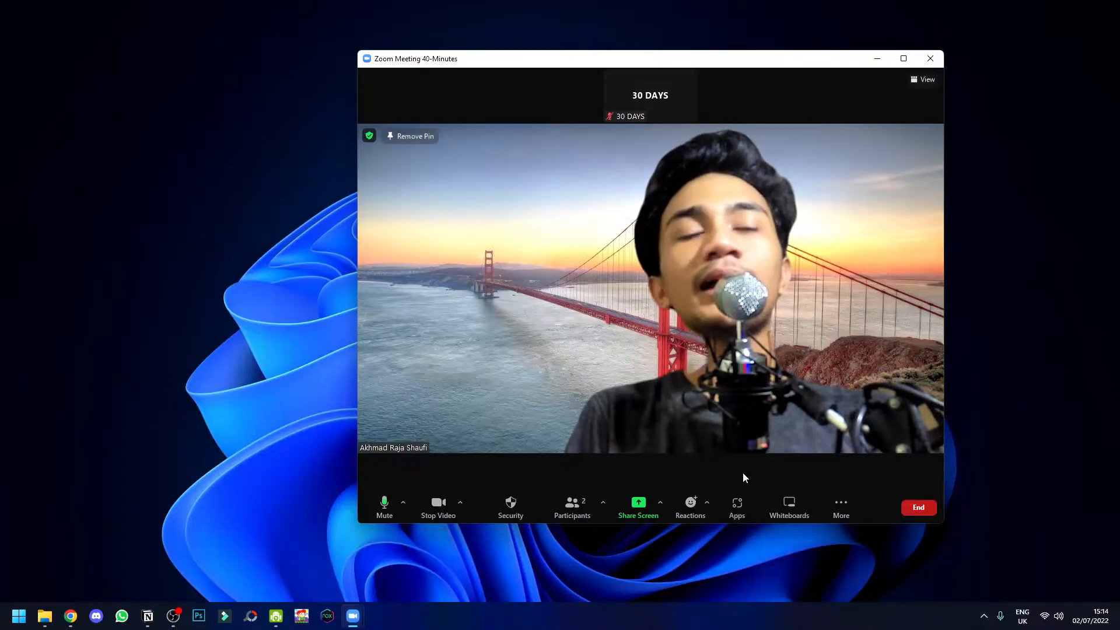
{"action": "left_click", "coordinate": [852, 507]}
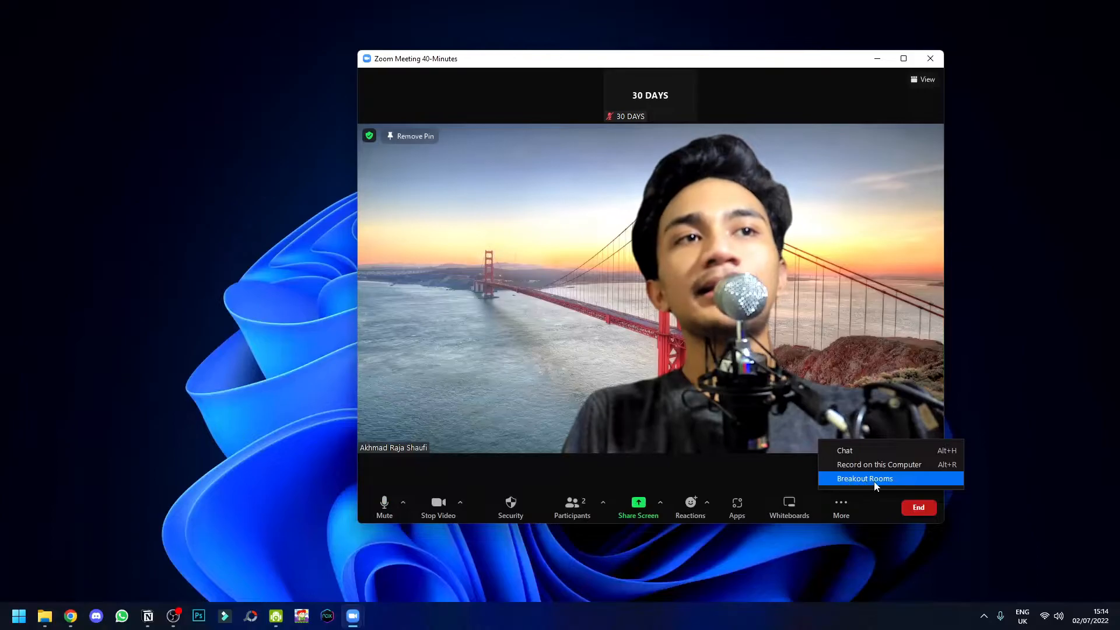
{"action": "left_click", "coordinate": [767, 465]}
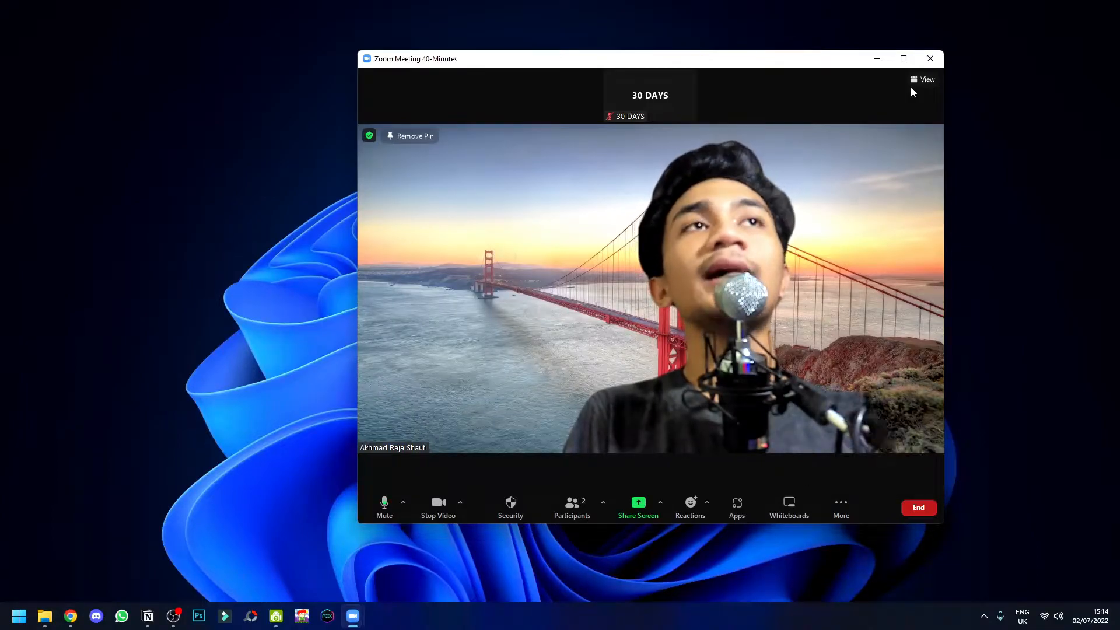
{"action": "left_click", "coordinate": [903, 60]}
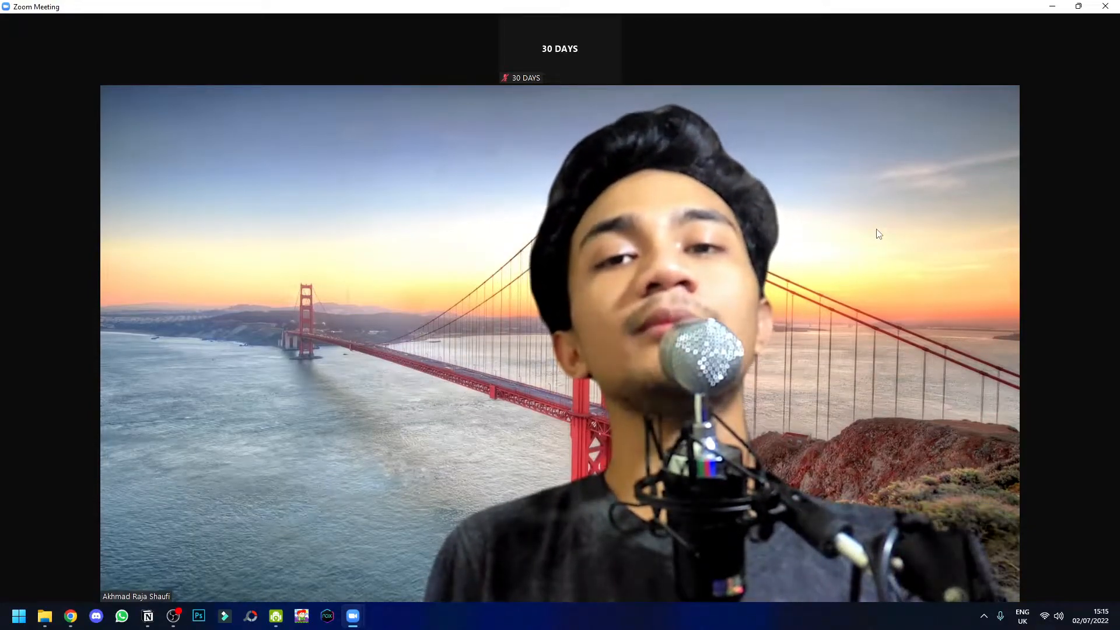
{"action": "mouse_move", "coordinate": [879, 234]}
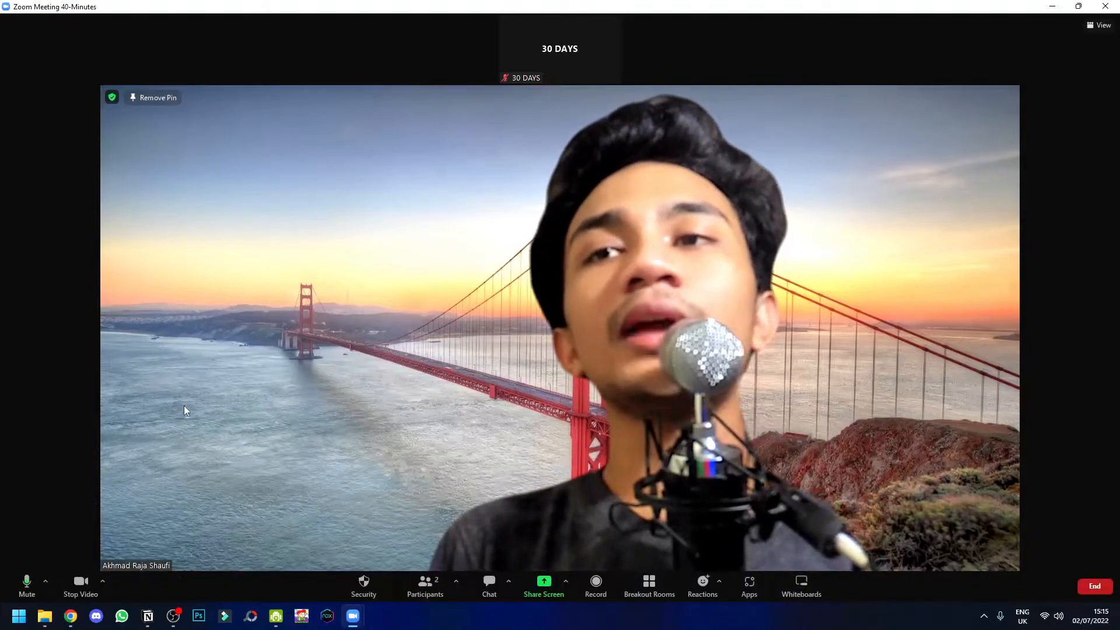
Switch to Chrome, search Google for zoom, and open the zoom.us website, keeping it as the only tab
{"action": "left_click", "coordinate": [71, 615]}
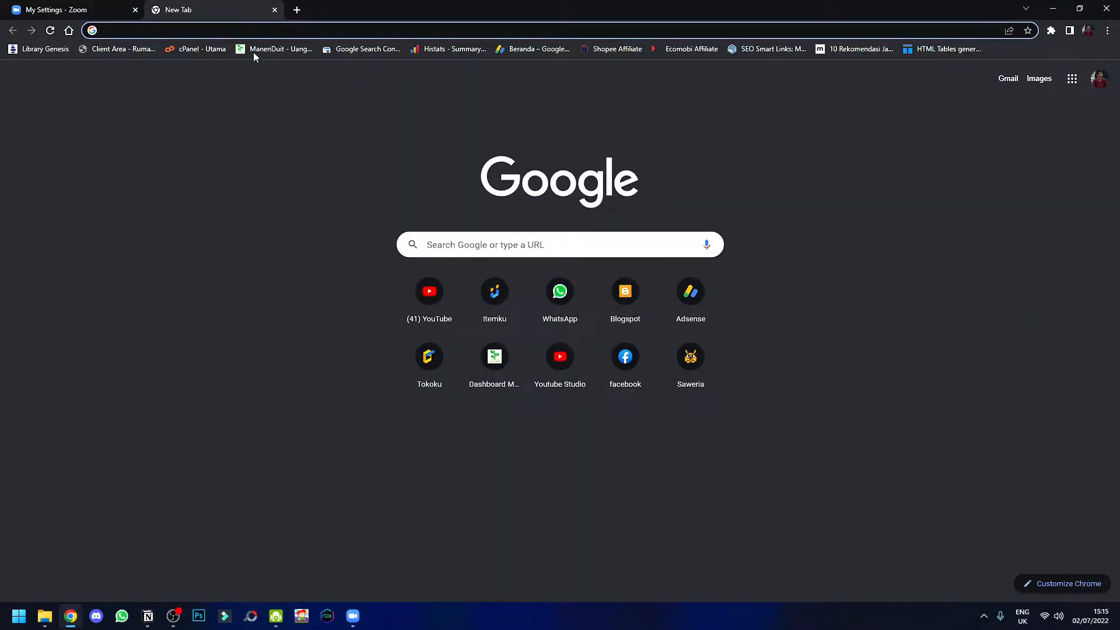
{"action": "type", "text": "zoom"}
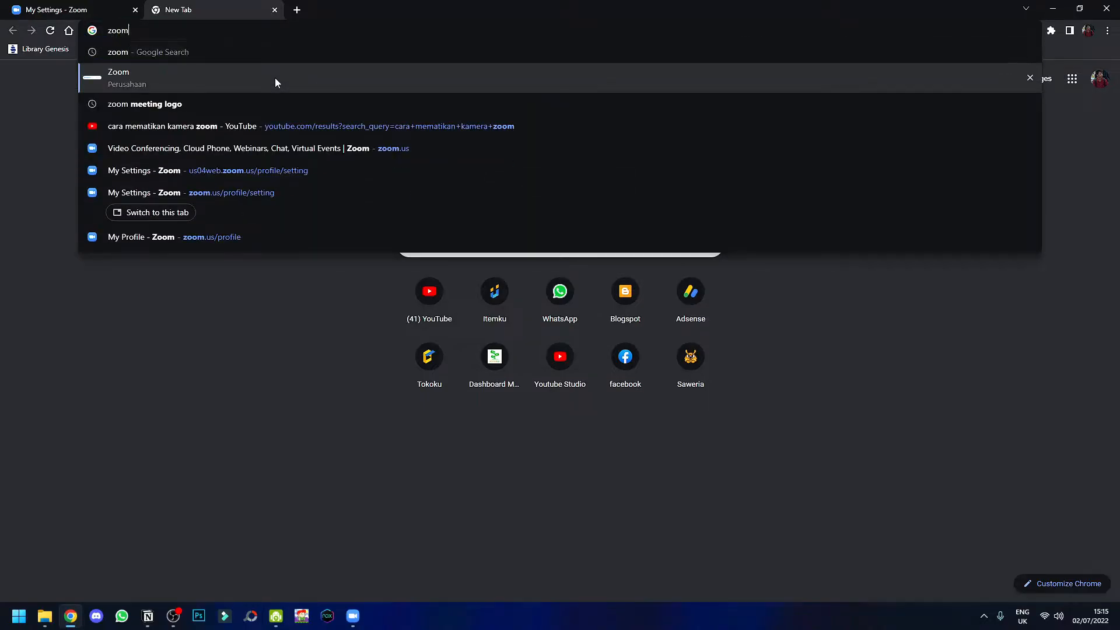
{"action": "left_click", "coordinate": [275, 79]}
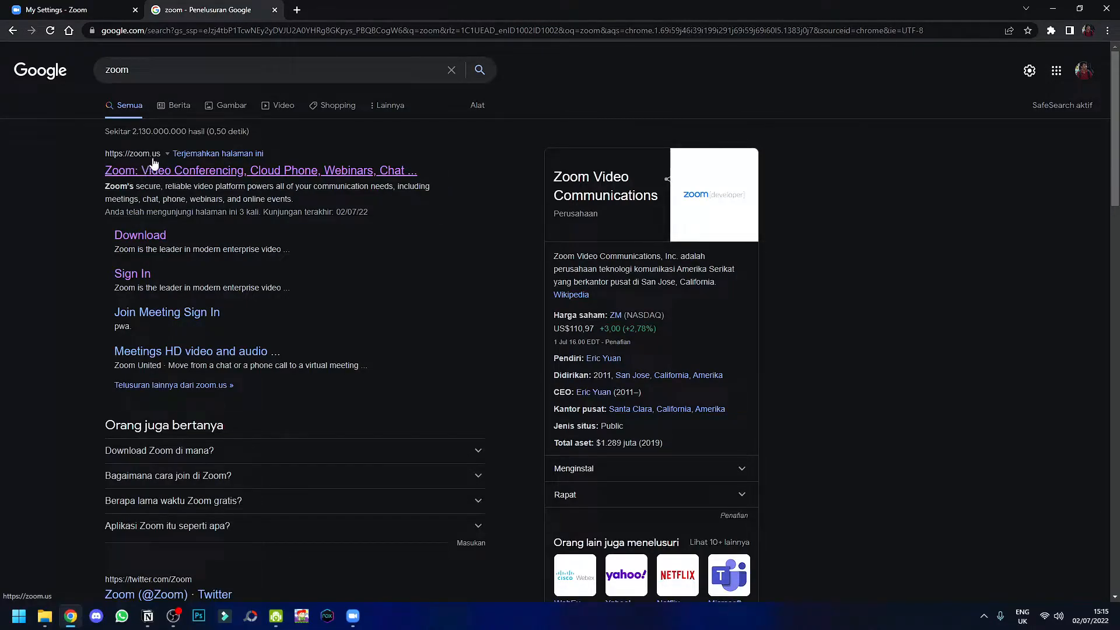
{"action": "left_click", "coordinate": [167, 175]}
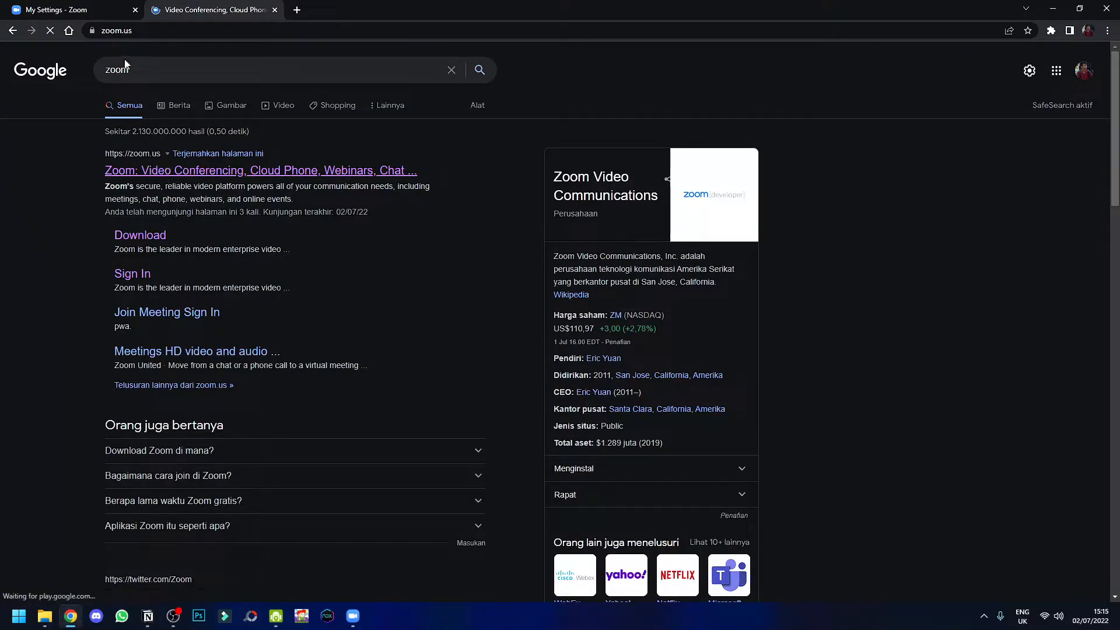
{"action": "left_click", "coordinate": [135, 10]}
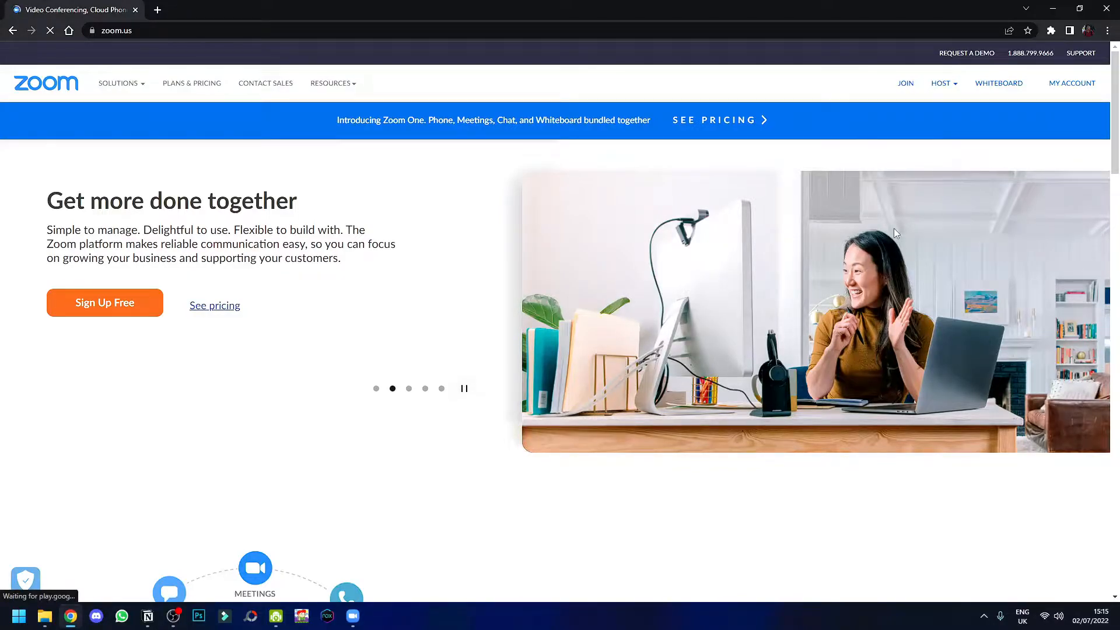
Open the signed-in Zoom account and go to its personal settings page
{"action": "mouse_move", "coordinate": [353, 614]}
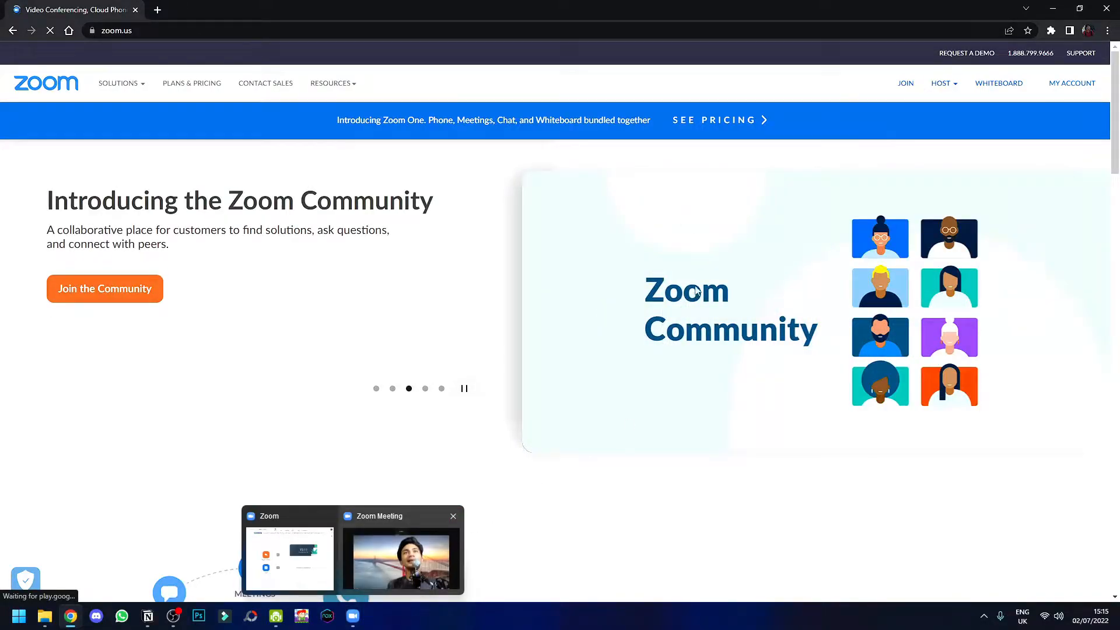
{"action": "mouse_move", "coordinate": [1118, 170]}
{"action": "left_mouse_down"}
{"action": "mouse_move", "coordinate": [1118, 189]}
{"action": "mouse_move", "coordinate": [1119, 166]}
{"action": "left_mouse_up"}
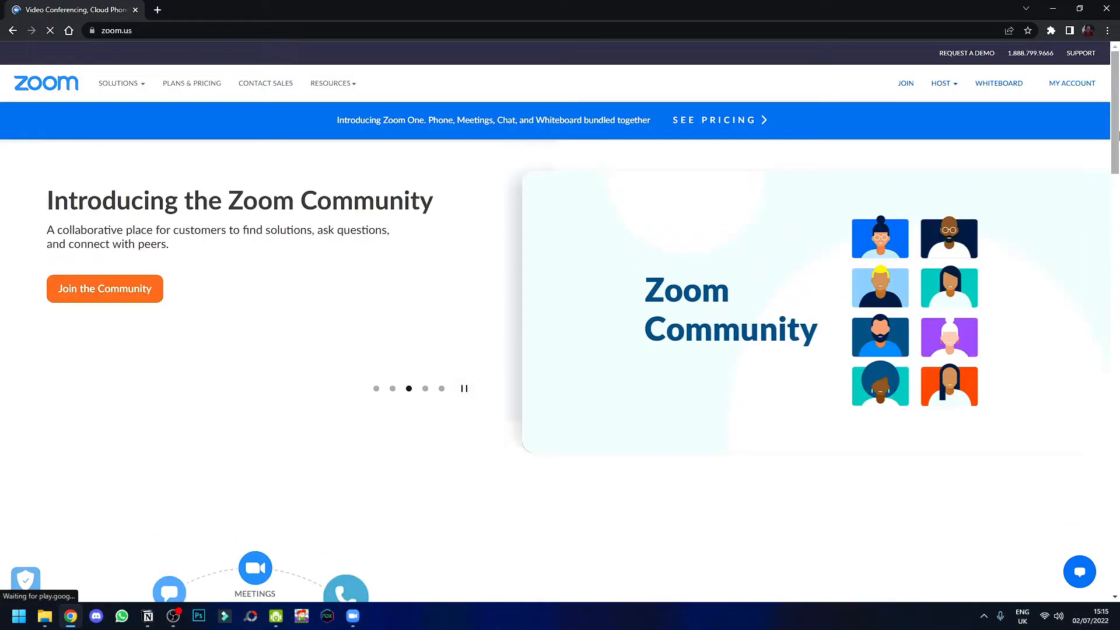
{"action": "left_click", "coordinate": [1075, 91]}
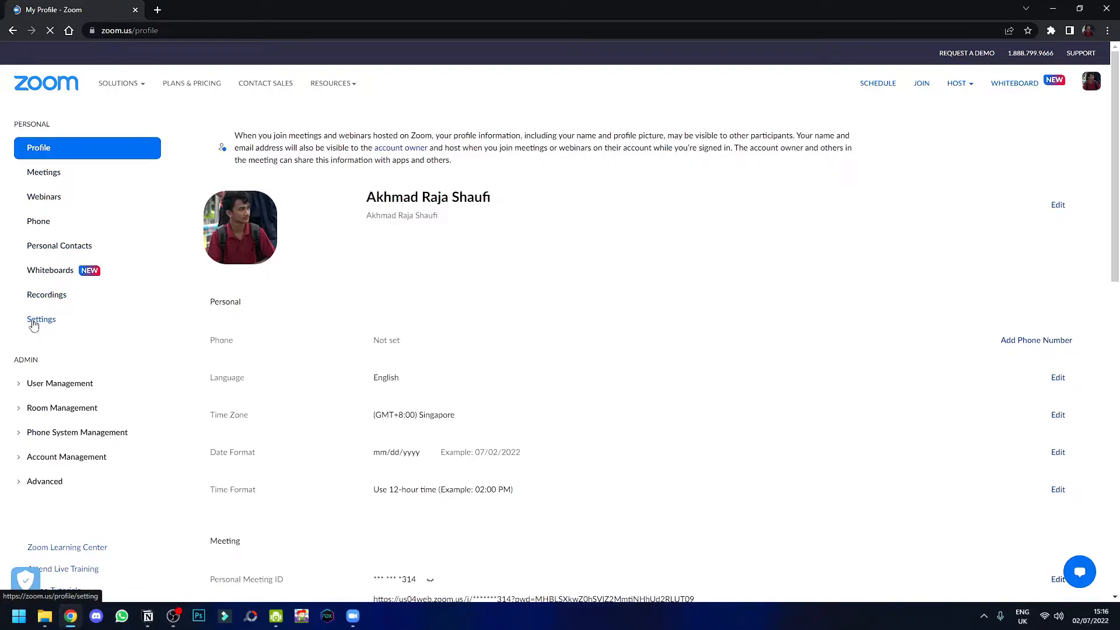
{"action": "left_click", "coordinate": [54, 420]}
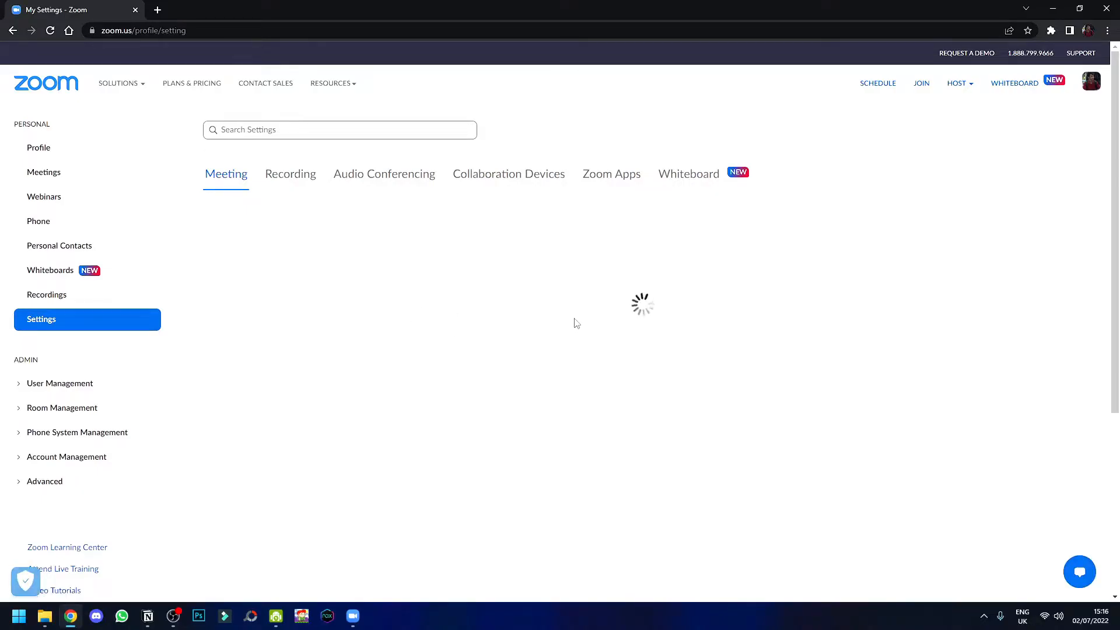
Find the Breakout room setting in the In Meeting (Advanced) section and check its options
{"action": "scroll", "coordinate": [652, 349], "scroll_direction": "down", "scroll_amount": 2}
{"action": "scroll", "coordinate": [653, 352], "scroll_direction": "down", "scroll_amount": 3}
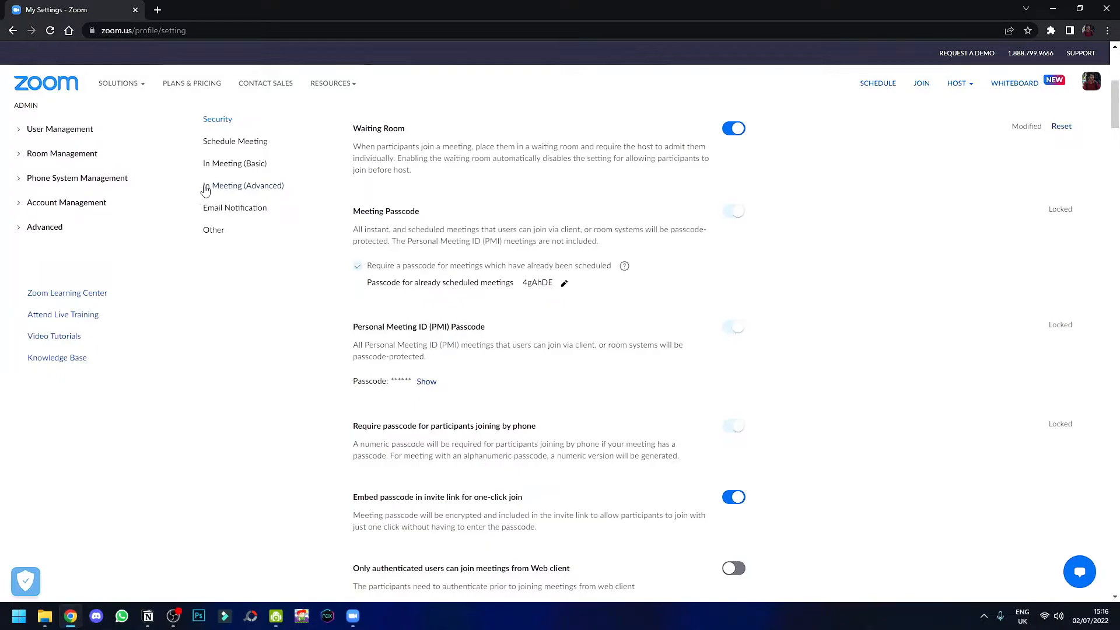
{"action": "left_click", "coordinate": [263, 187]}
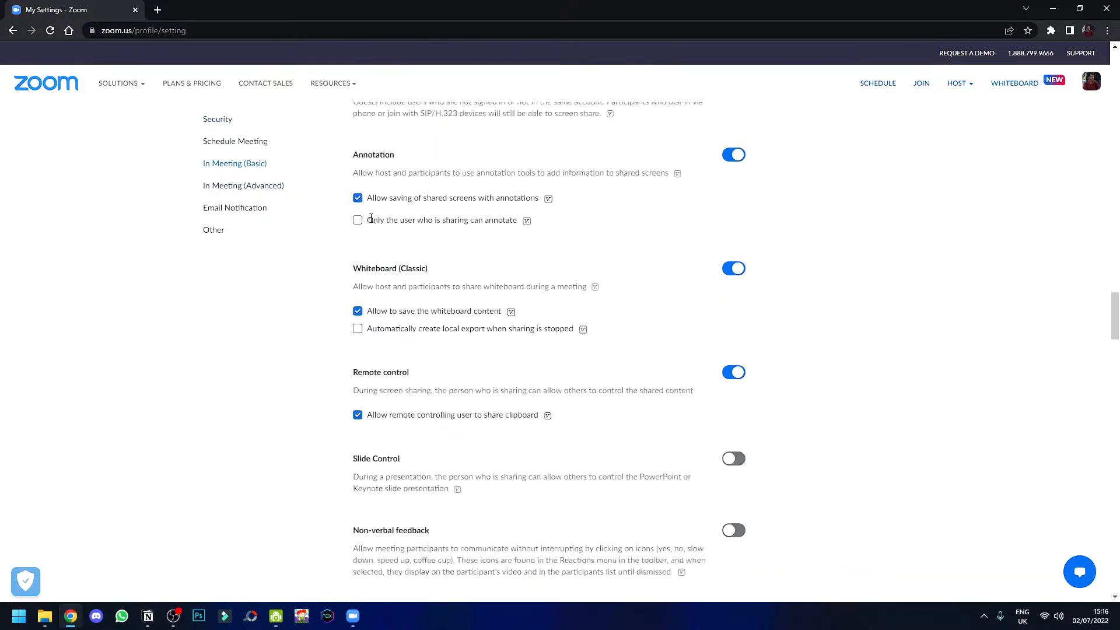
{"action": "mouse_move", "coordinate": [1116, 409]}
{"action": "left_mouse_down"}
{"action": "mouse_move", "coordinate": [1115, 93]}
{"action": "mouse_move", "coordinate": [1118, 397]}
{"action": "left_mouse_up"}
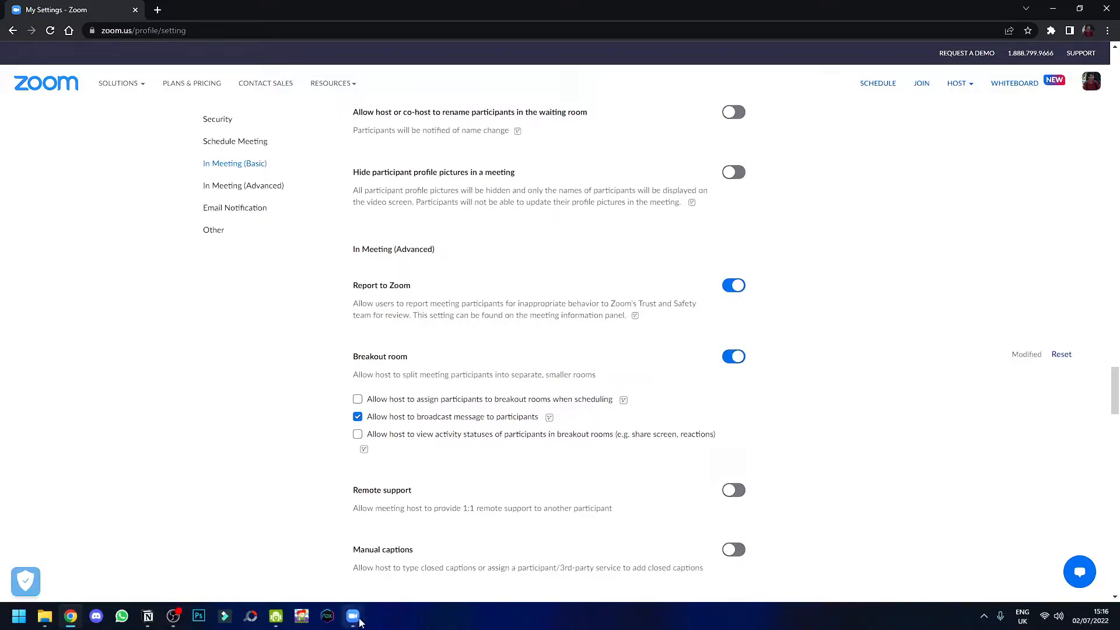
Return to the running Zoom meeting and show the list of participants beside the video
{"action": "mouse_move", "coordinate": [357, 621]}
{"action": "mouse_move", "coordinate": [391, 580]}
{"action": "left_click", "coordinate": [357, 616]}
{"action": "left_click", "coordinate": [430, 551]}
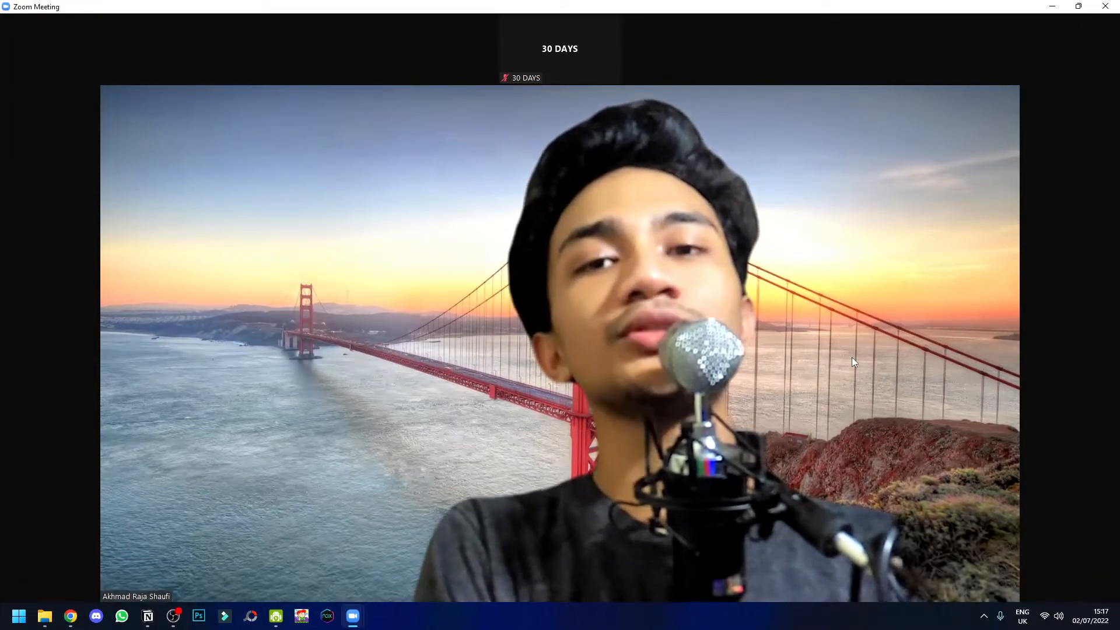
{"action": "left_click", "coordinate": [426, 584]}
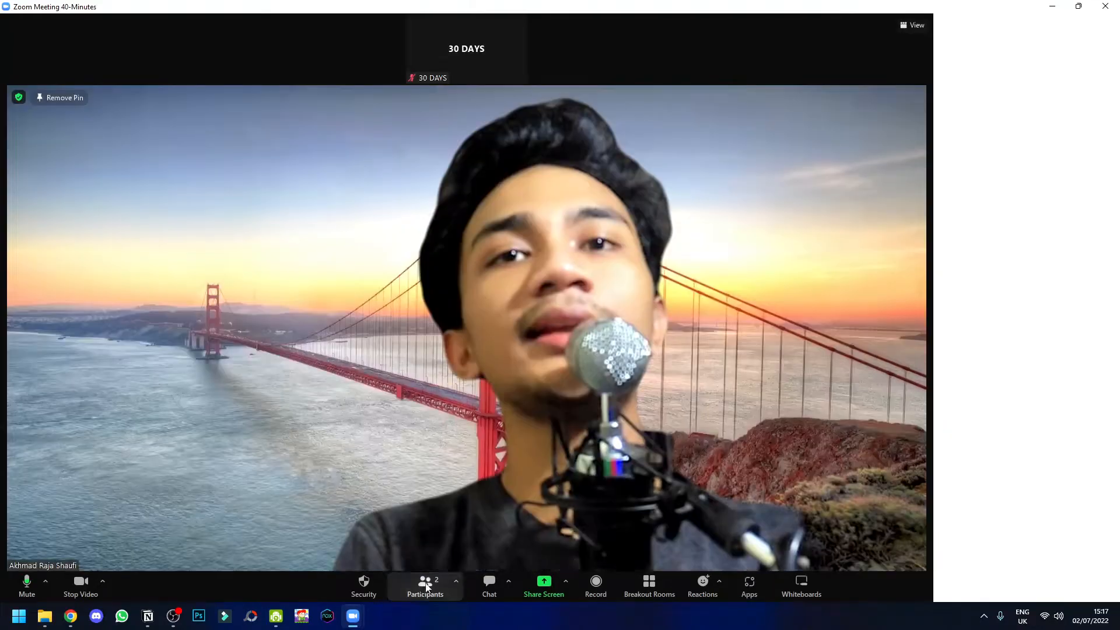
{"action": "mouse_move", "coordinate": [980, 86]}
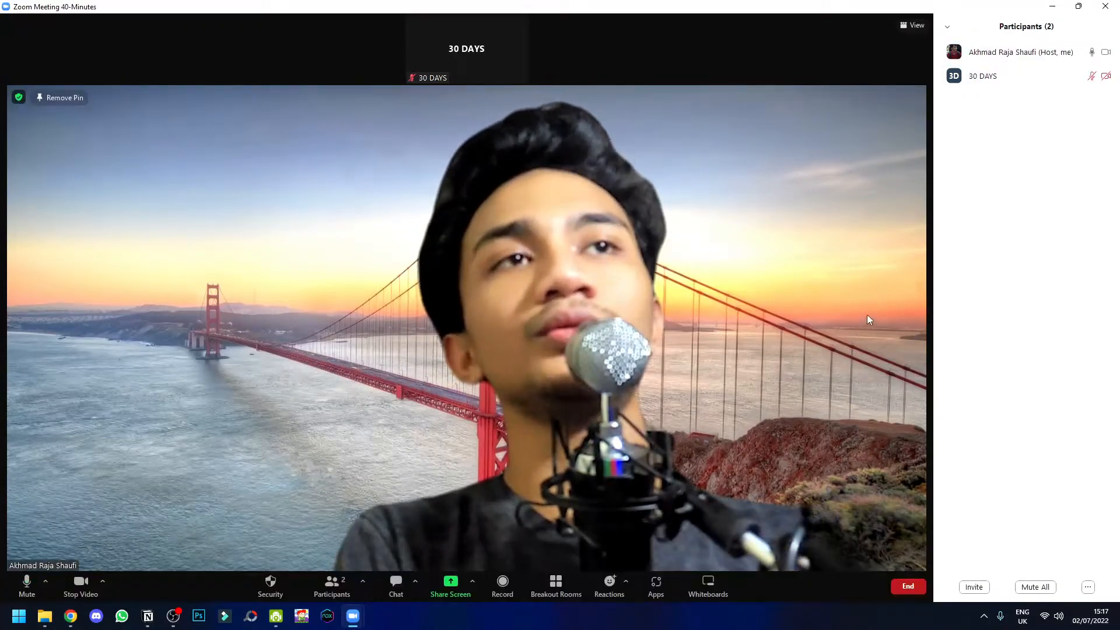
Create 1 breakout room with participants assigned automatically
{"action": "left_click", "coordinate": [557, 586]}
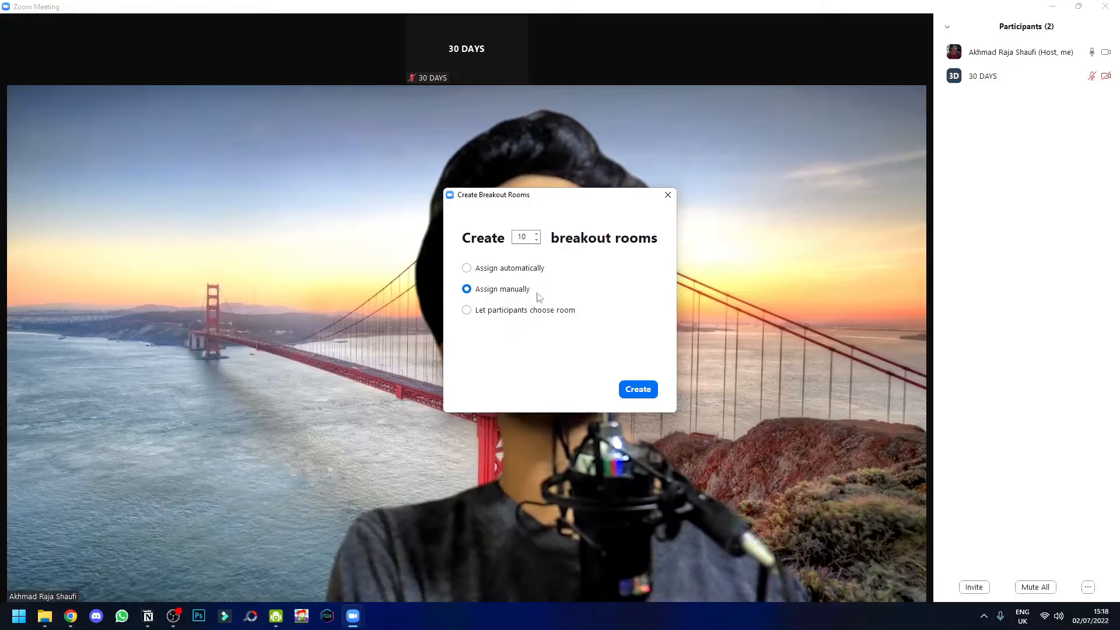
{"action": "left_click", "coordinate": [503, 314]}
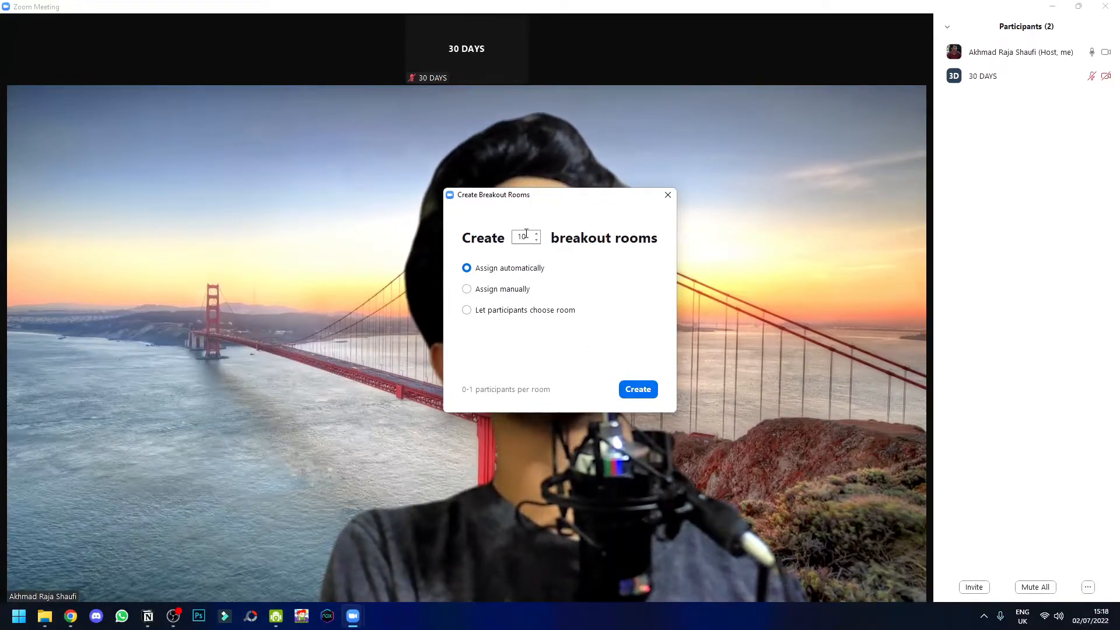
{"action": "type", "text": "1"}
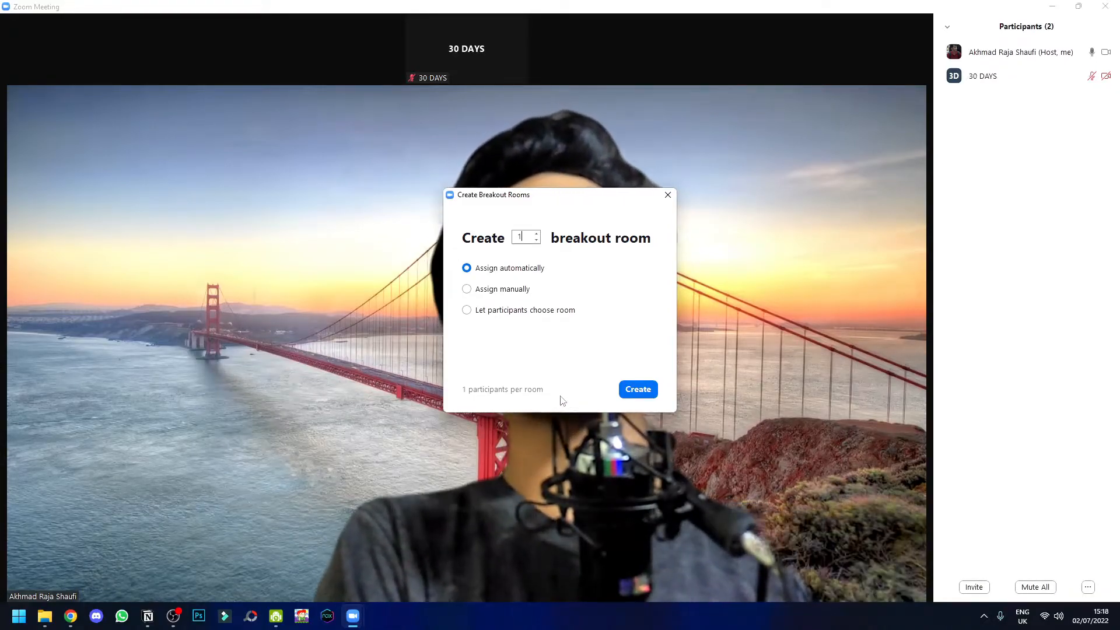
{"action": "mouse_move", "coordinate": [992, 82]}
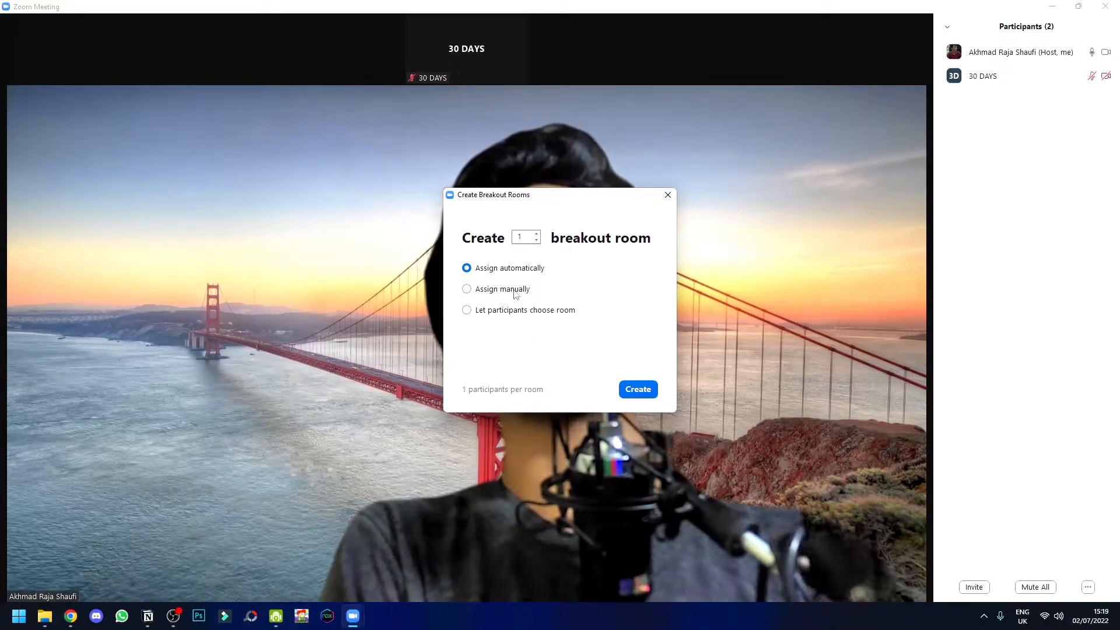
{"action": "left_click", "coordinate": [639, 390]}
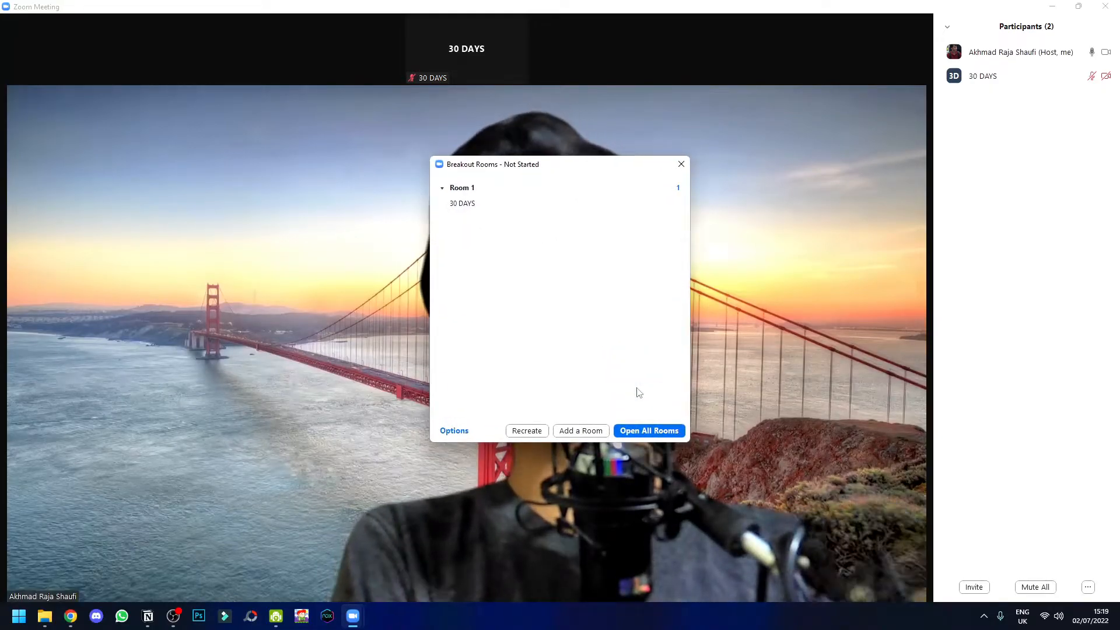
Review the participant assigned to Room 1 and examine the breakout room options without changing them
{"action": "left_click", "coordinate": [443, 189]}
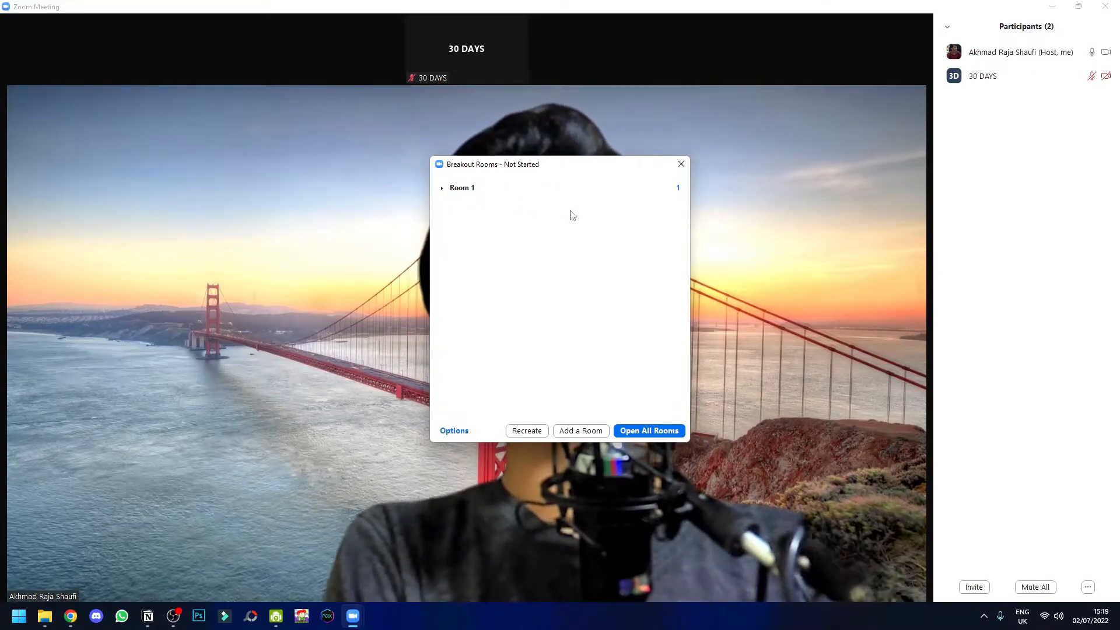
{"action": "mouse_move", "coordinate": [451, 195]}
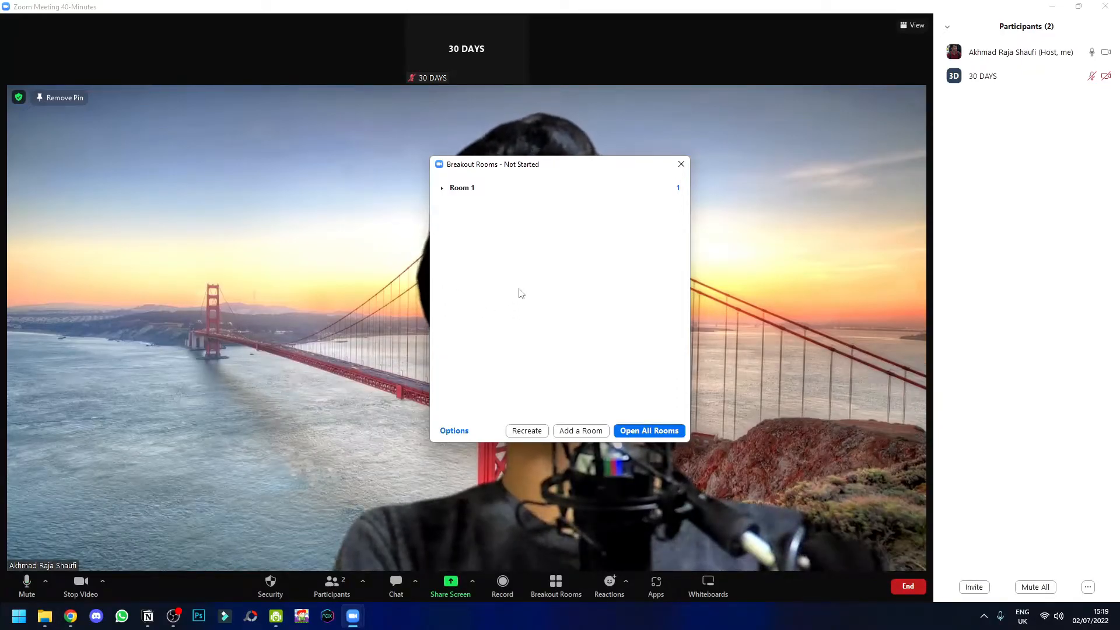
{"action": "left_click", "coordinate": [444, 188]}
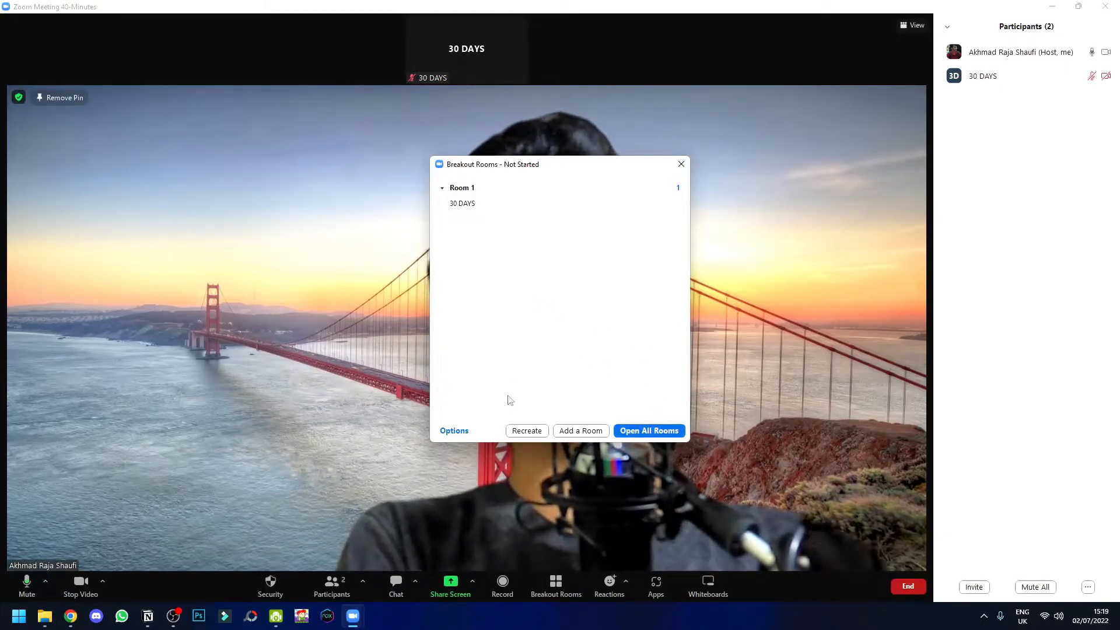
{"action": "left_click", "coordinate": [453, 431]}
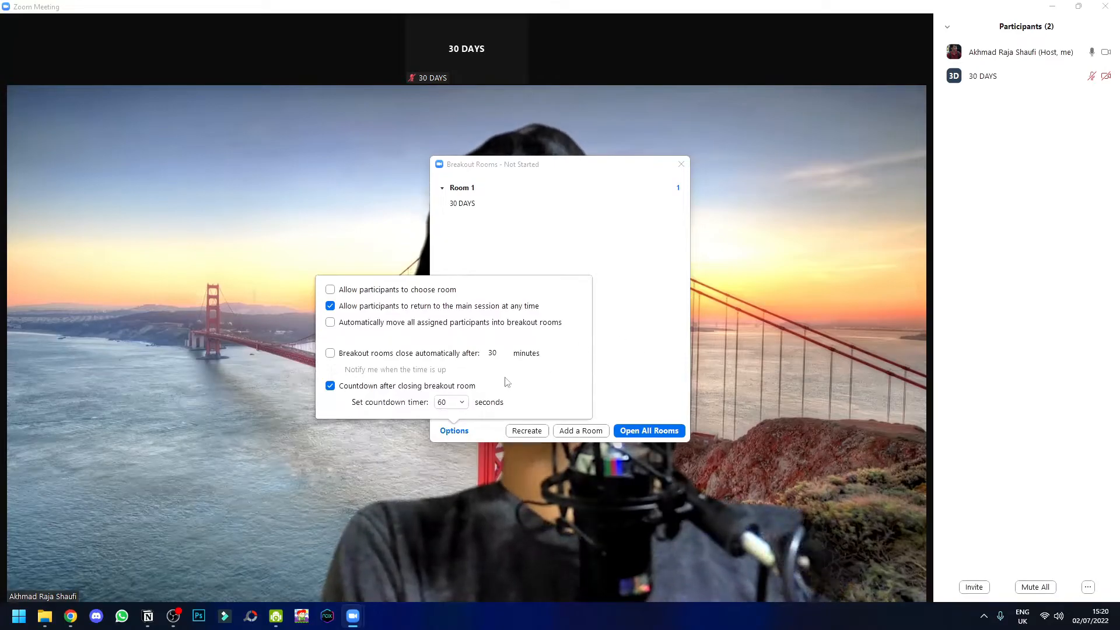
{"action": "left_click", "coordinate": [680, 394]}
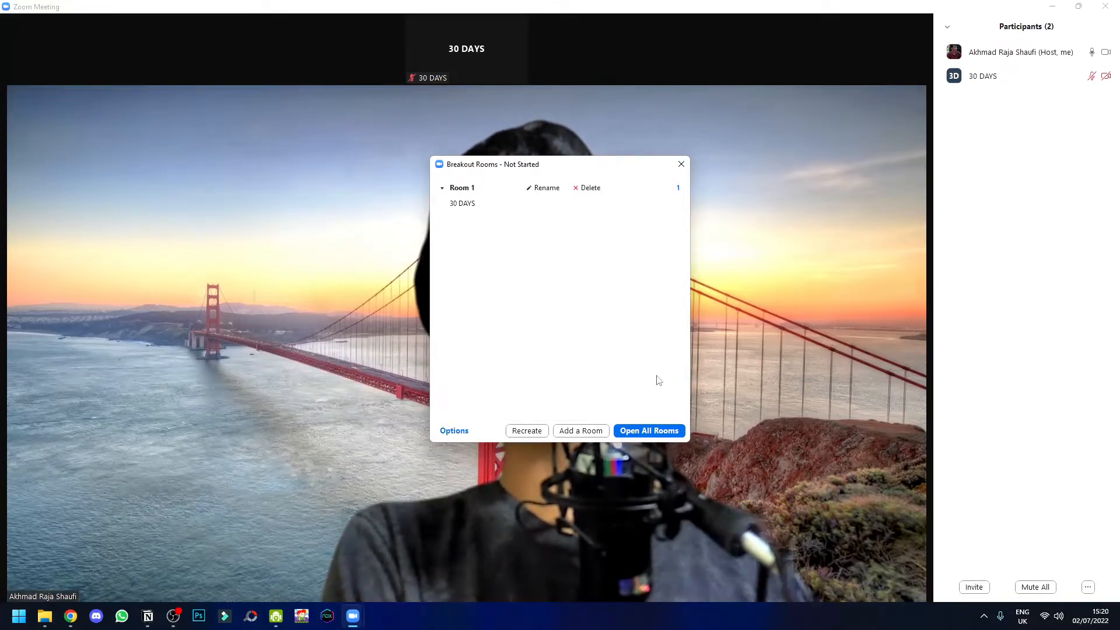
Open all breakout rooms and move the Breakout Rooms window slightly aside
{"action": "left_click", "coordinate": [648, 433]}
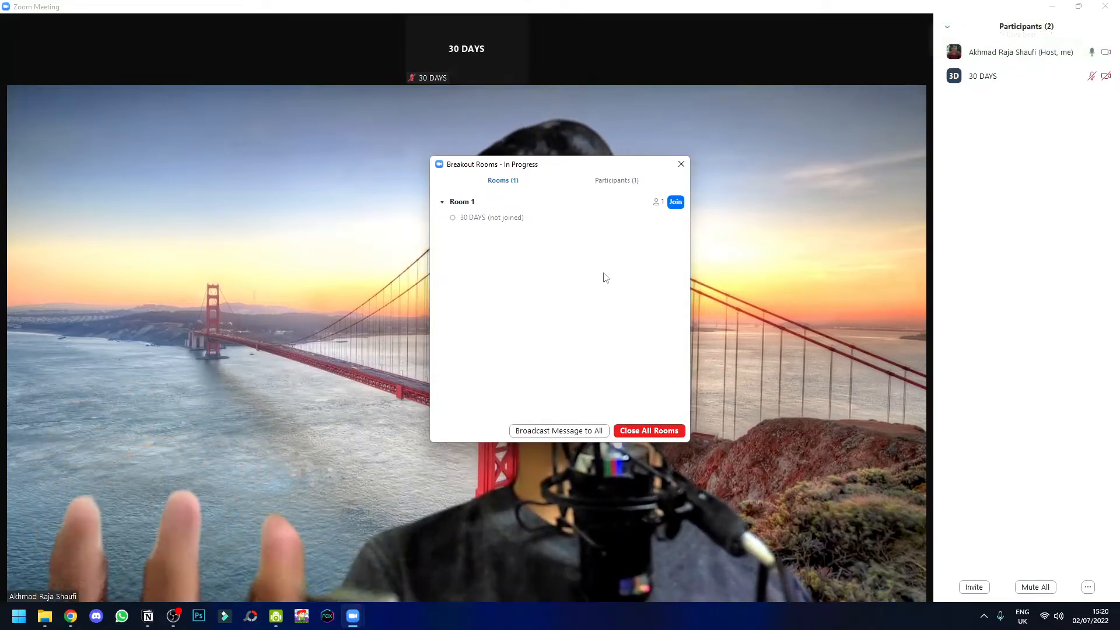
{"action": "left_click_drag", "start_coordinate": [576, 168], "coordinate": [611, 169]}
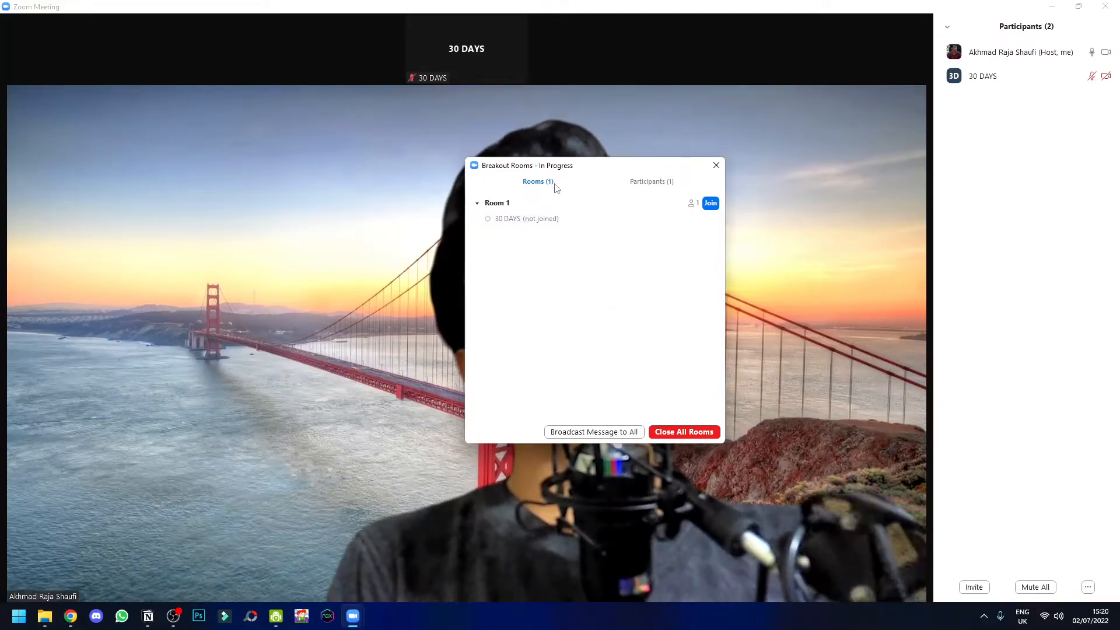
Move the Breakout Rooms window off the host's face in the video and join Room 1
{"action": "left_click_drag", "start_coordinate": [596, 171], "coordinate": [954, 182]}
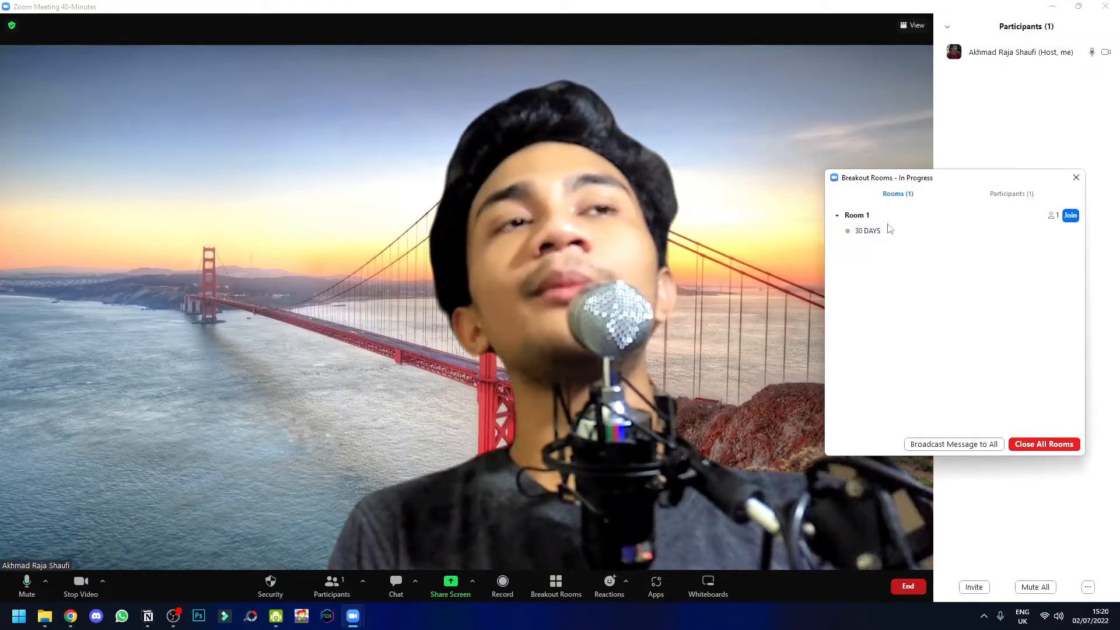
{"action": "left_click_drag", "start_coordinate": [1036, 184], "coordinate": [1065, 195]}
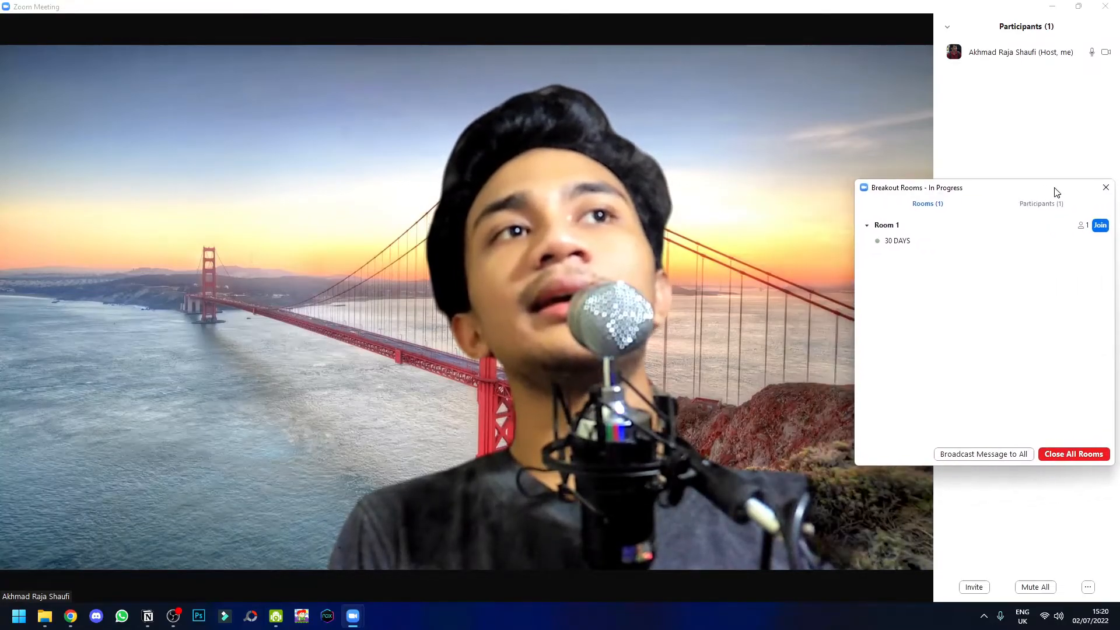
{"action": "left_click_drag", "start_coordinate": [933, 188], "coordinate": [792, 192]}
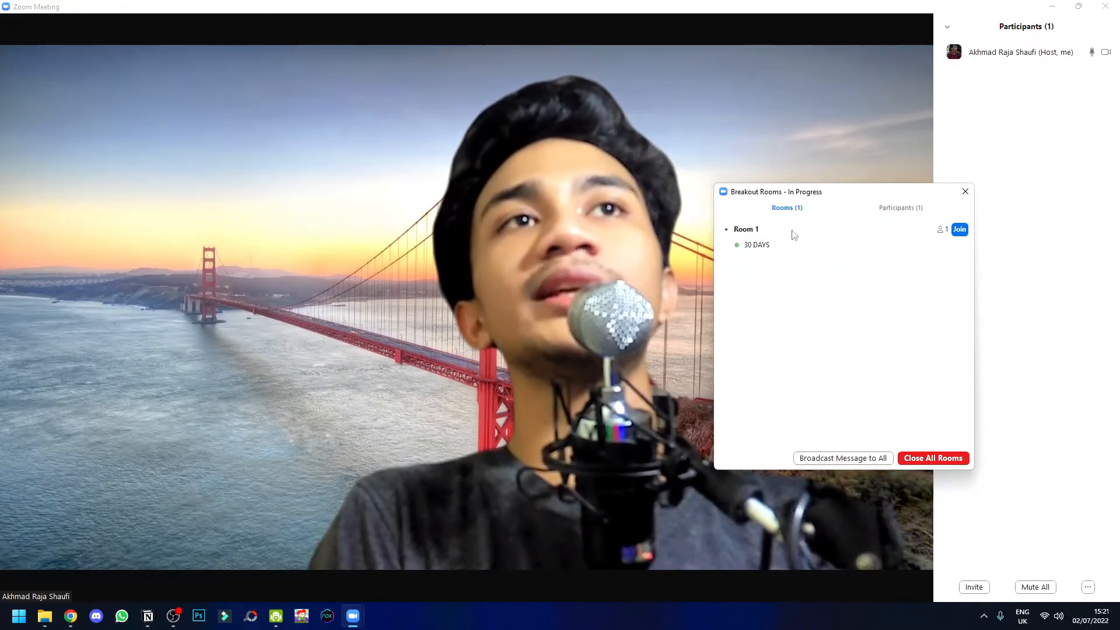
{"action": "left_click", "coordinate": [960, 231]}
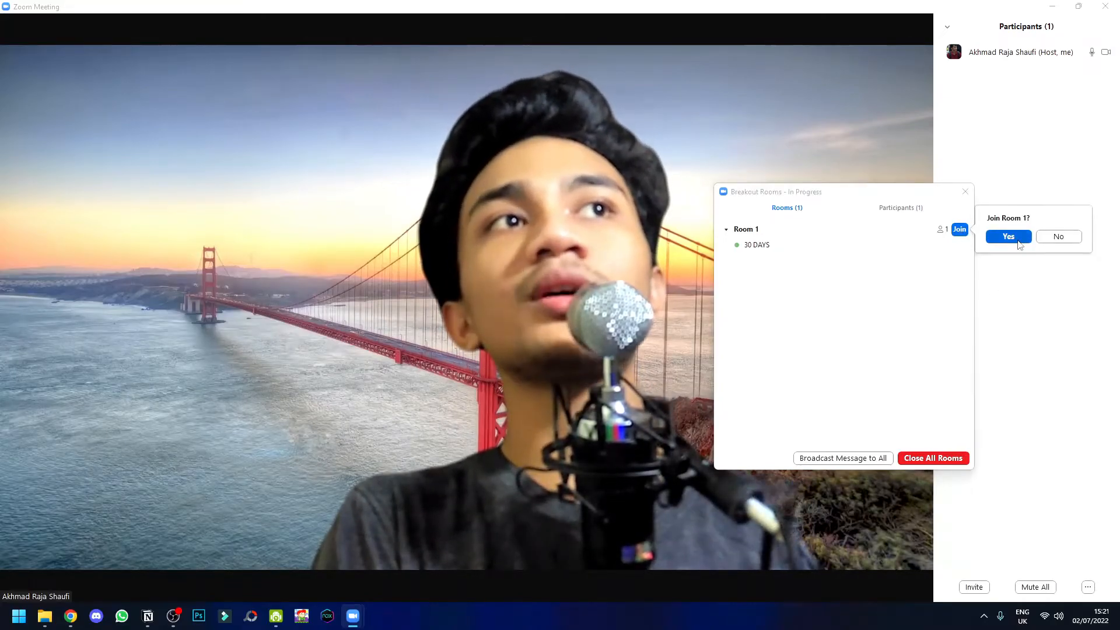
{"action": "left_click", "coordinate": [1018, 240]}
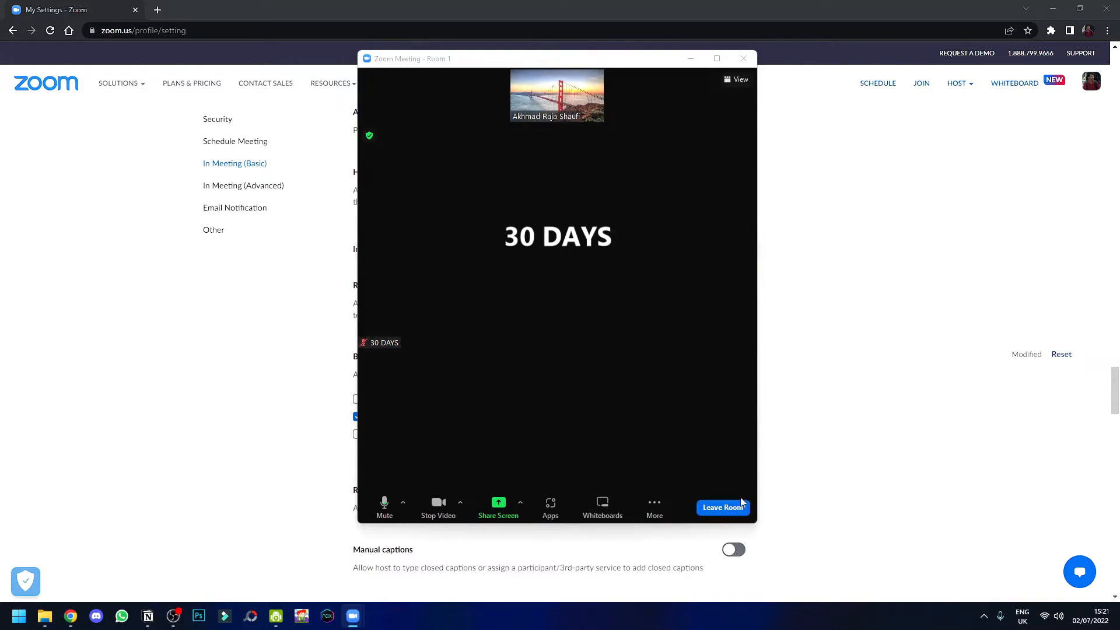
Leave the breakout room without leaving the meeting, and reopen the Breakout Rooms window in the main session
{"action": "left_click", "coordinate": [715, 503]}
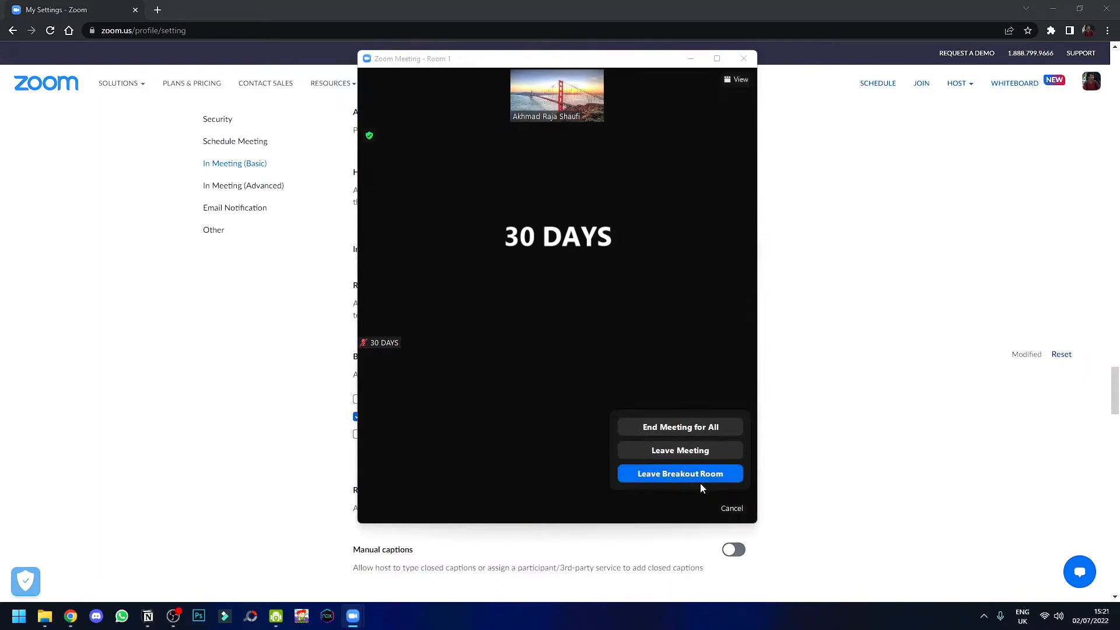
{"action": "left_click", "coordinate": [706, 477]}
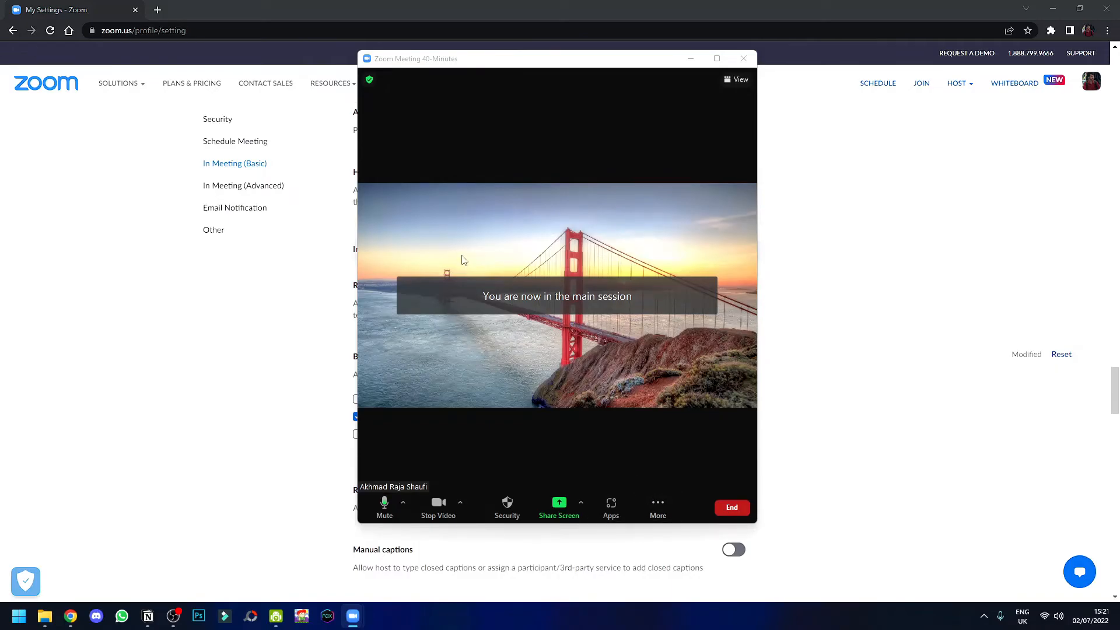
{"action": "left_click", "coordinate": [657, 506]}
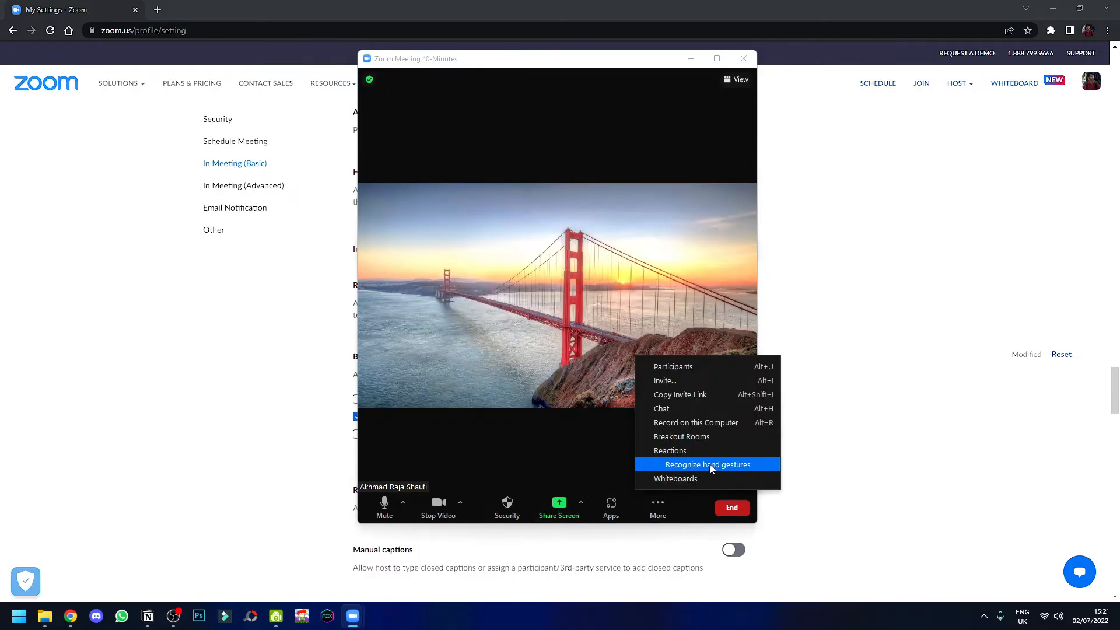
{"action": "left_click", "coordinate": [700, 437]}
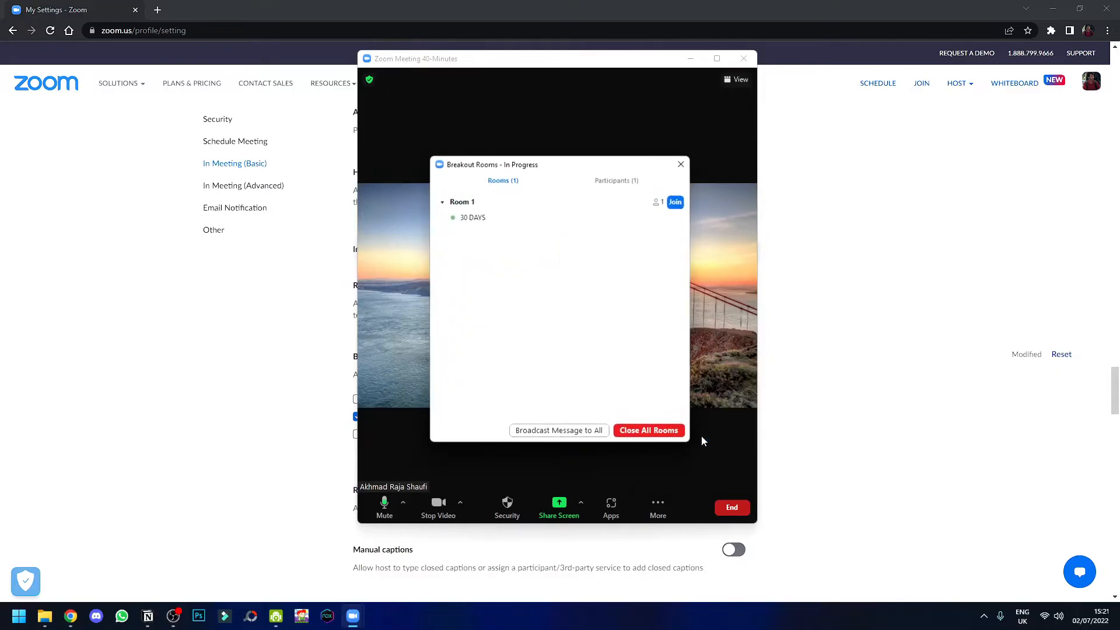